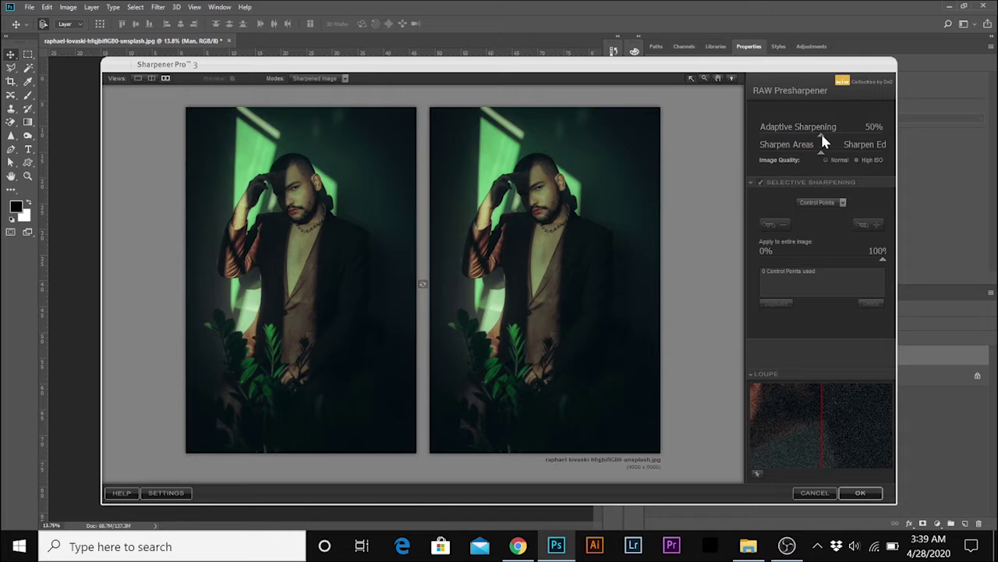
Set Adaptive Sharpening to 80%, shift the balance toward Sharpen Areas, and lower the entire-image application to roughly two thirds.
{"action": "left_click_drag", "start_coordinate": [821, 136], "coordinate": [865, 144]}
{"action": "left_click", "coordinate": [842, 202]}
{"action": "left_click", "coordinate": [843, 203]}
{"action": "left_click_drag", "start_coordinate": [881, 261], "coordinate": [862, 260]}
{"action": "left_click_drag", "start_coordinate": [835, 426], "coordinate": [837, 398]}
{"action": "left_click_drag", "start_coordinate": [840, 259], "coordinate": [831, 261]}
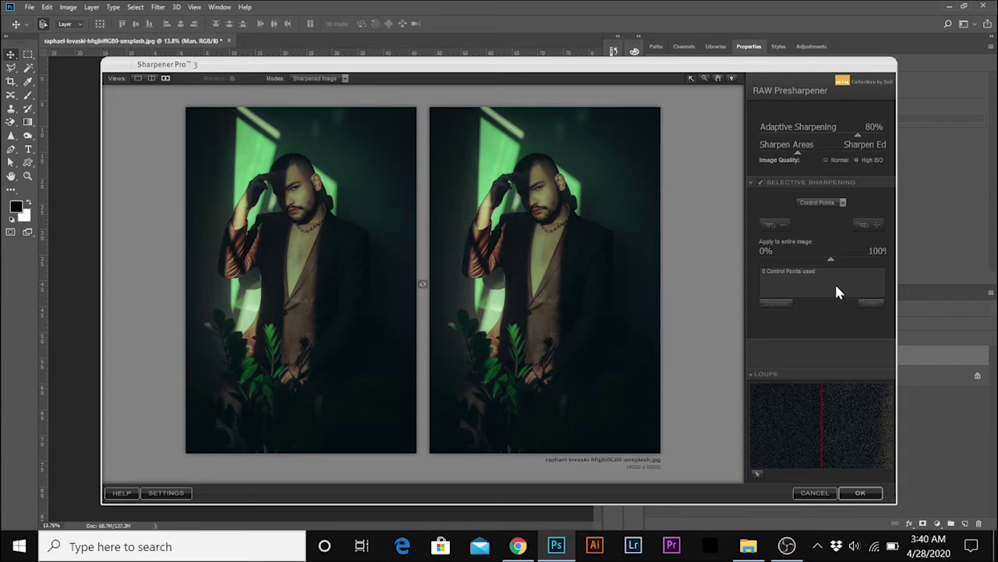
Add a positive control point at the man's face and neck, apply the RAW Presharpener, and compare the Man layer hidden and shown.
{"action": "left_click", "coordinate": [875, 224]}
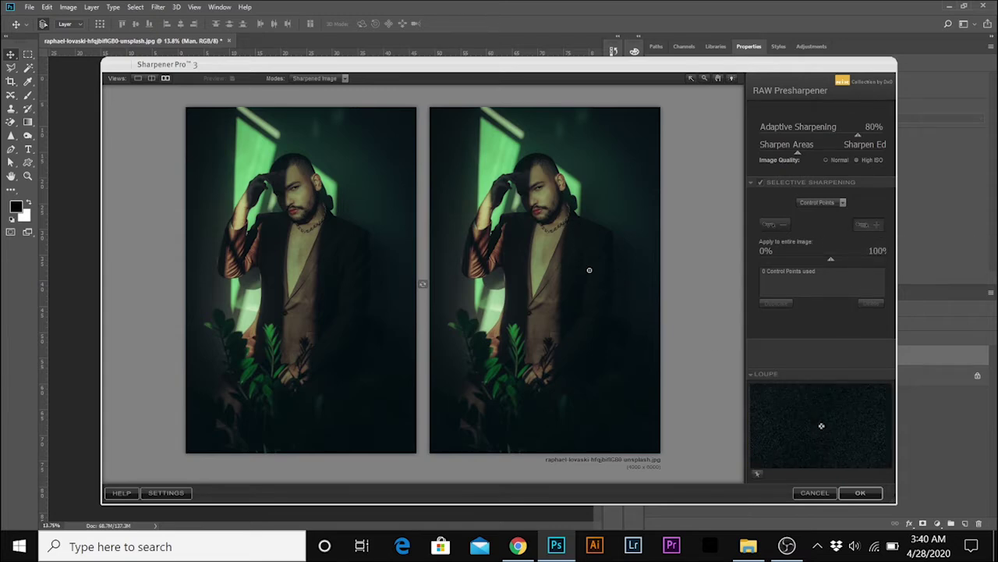
{"action": "left_click", "coordinate": [540, 197]}
{"action": "left_click", "coordinate": [861, 493]}
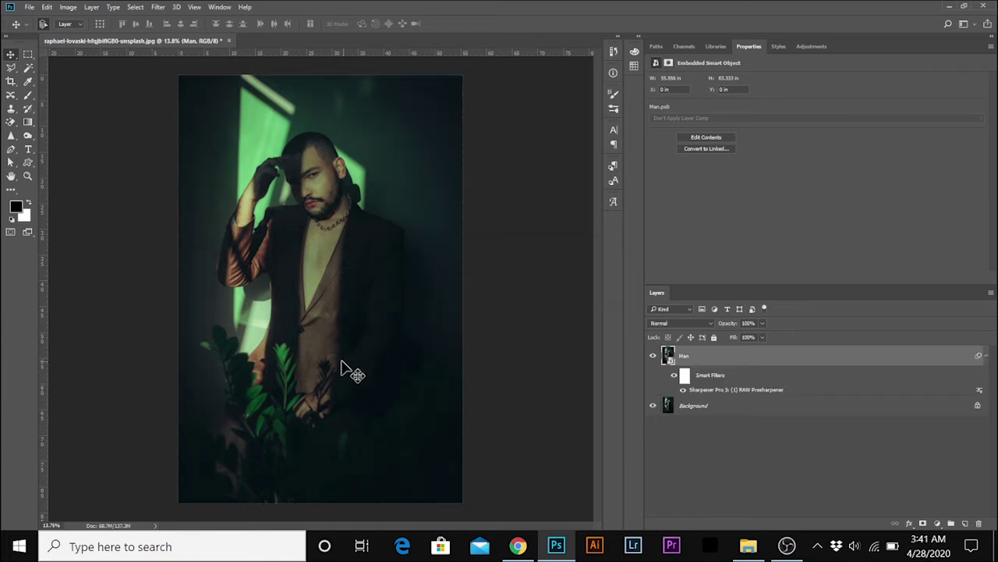
{"action": "left_click", "coordinate": [654, 357]}
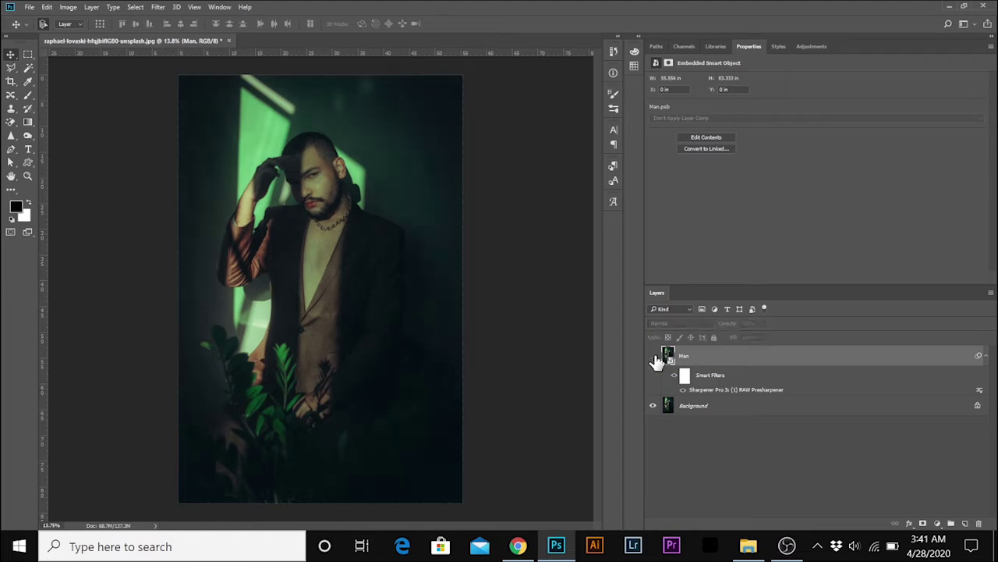
{"action": "left_click", "coordinate": [654, 357]}
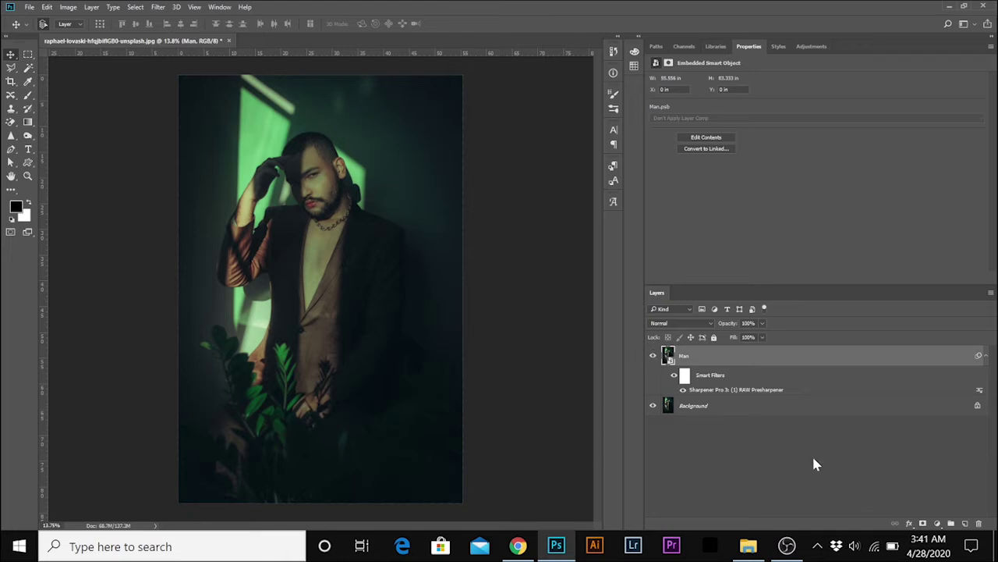
Put the Man layer into a new collapsed group and duplicate the Background layer.
{"action": "left_click", "coordinate": [952, 523]}
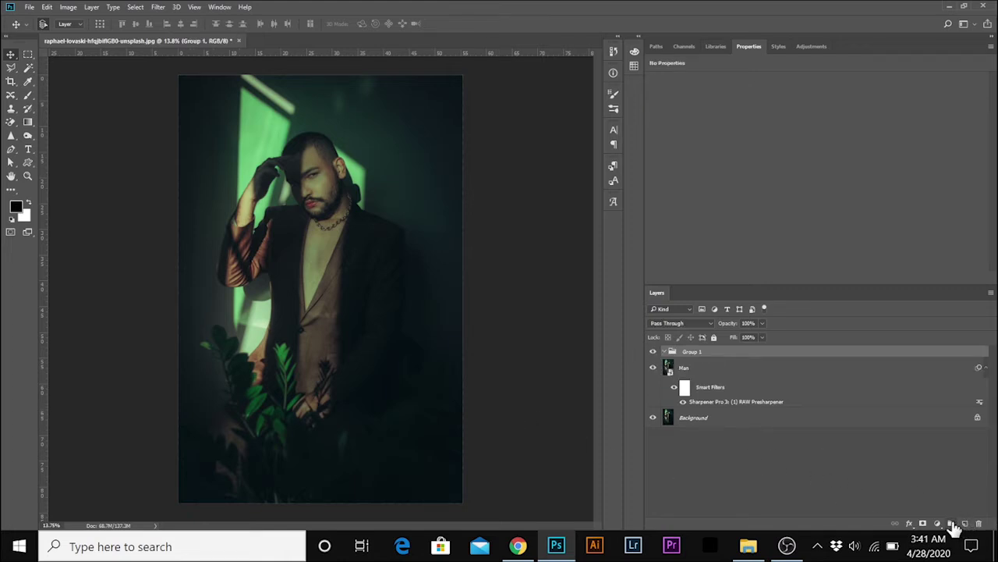
{"action": "left_click_drag", "start_coordinate": [681, 369], "coordinate": [966, 522]}
{"action": "left_click", "coordinate": [667, 352]}
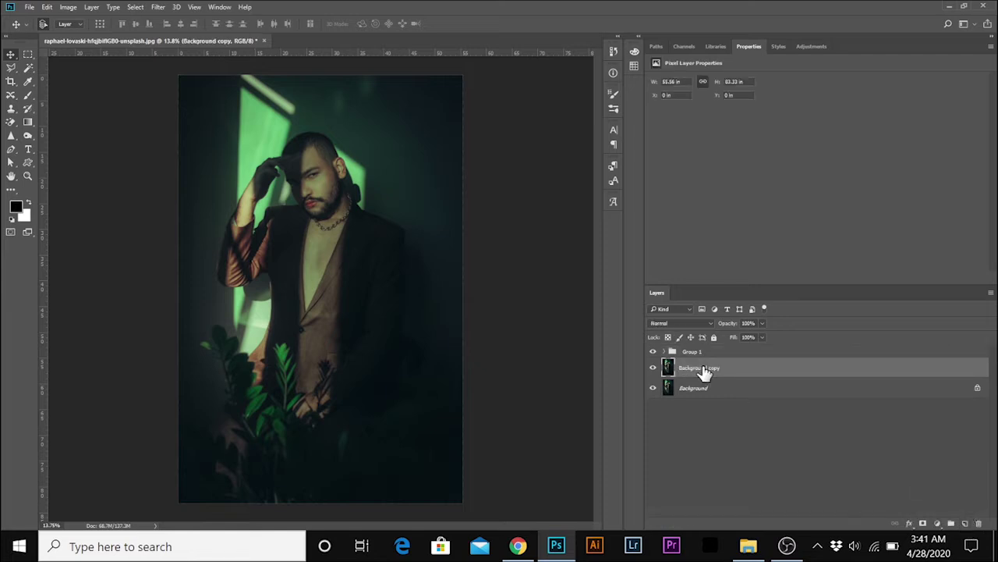
Move the Background copy above Group 1 and convert it to a Smart Object.
{"action": "left_click_drag", "start_coordinate": [704, 376], "coordinate": [704, 352]}
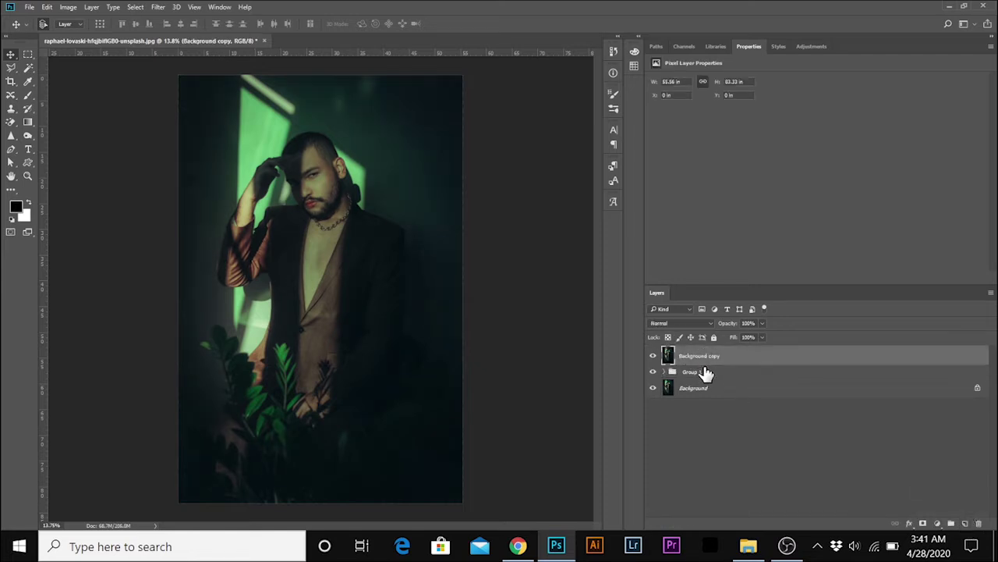
{"action": "right_click", "coordinate": [767, 355]}
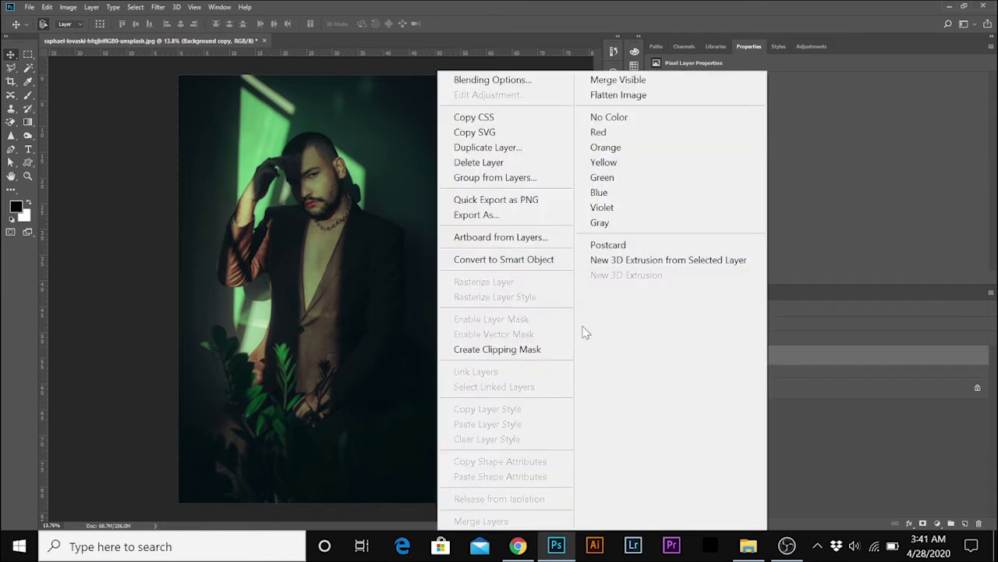
{"action": "left_click", "coordinate": [531, 268]}
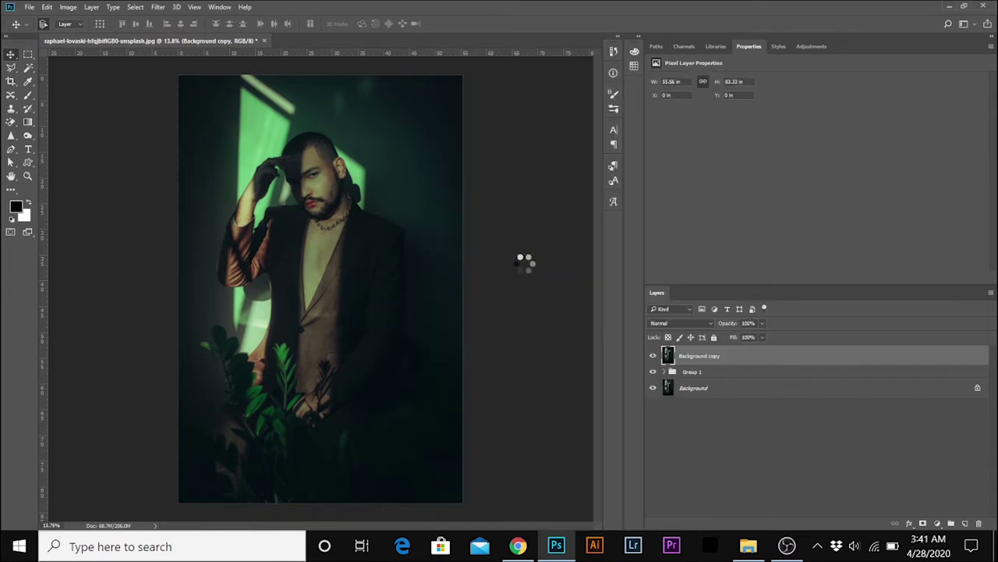
Start the Analog Efex Pro 2 filter on the Background copy and choose the Classic Camera 4 preset.
{"action": "left_click", "coordinate": [158, 7]}
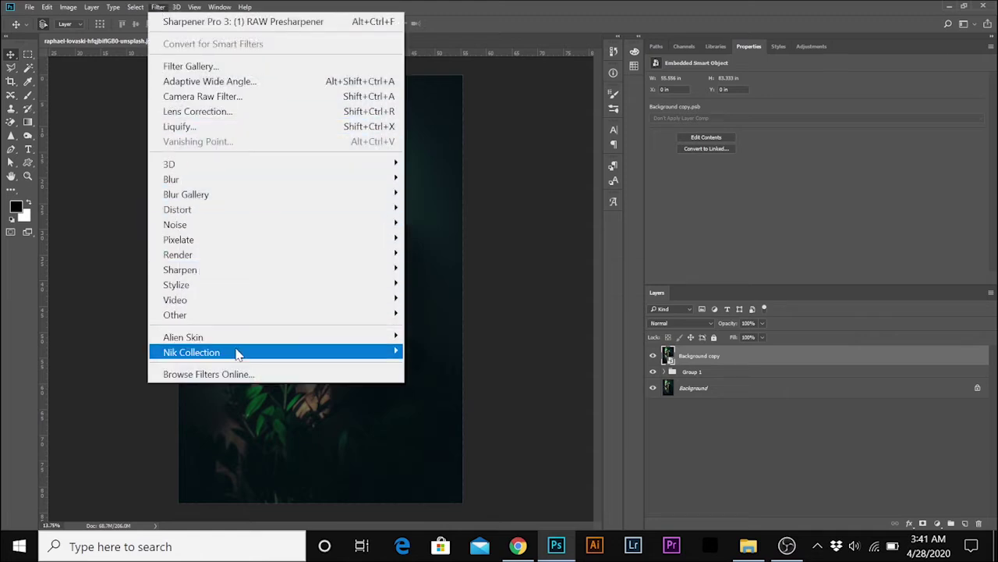
{"action": "mouse_move", "coordinate": [238, 353]}
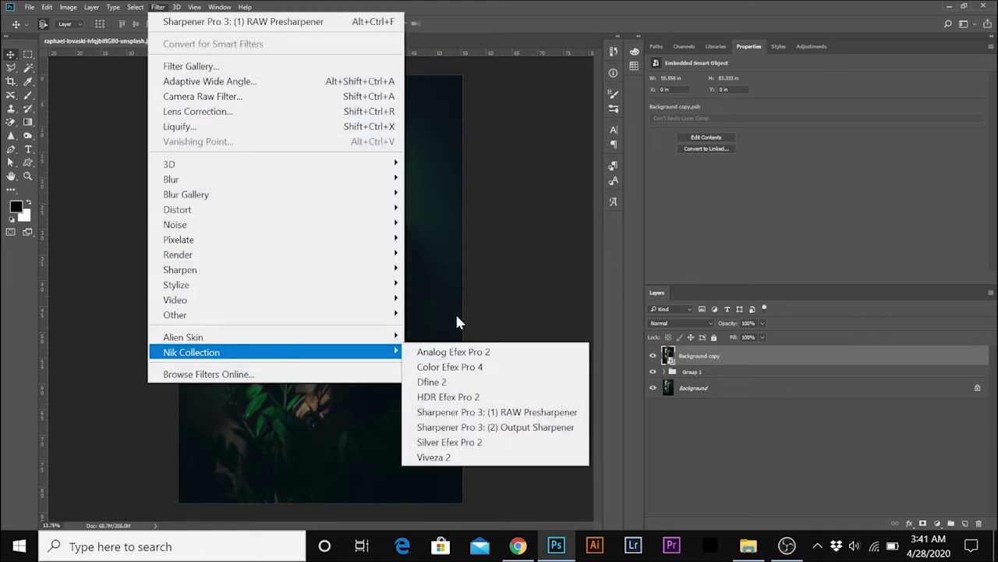
{"action": "left_click", "coordinate": [472, 353]}
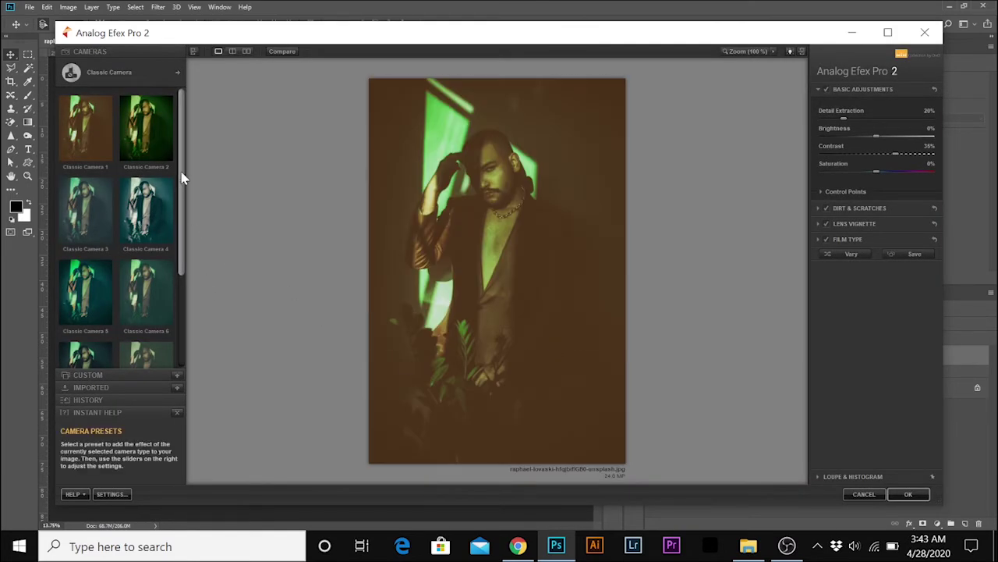
{"action": "left_click_drag", "start_coordinate": [184, 193], "coordinate": [190, 291]}
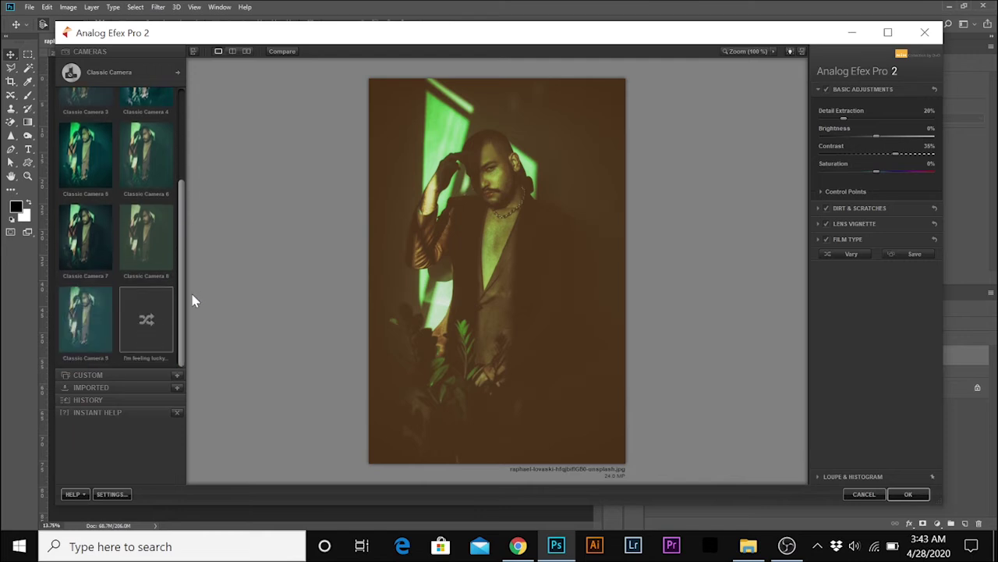
{"action": "left_click_drag", "start_coordinate": [183, 241], "coordinate": [184, 151]}
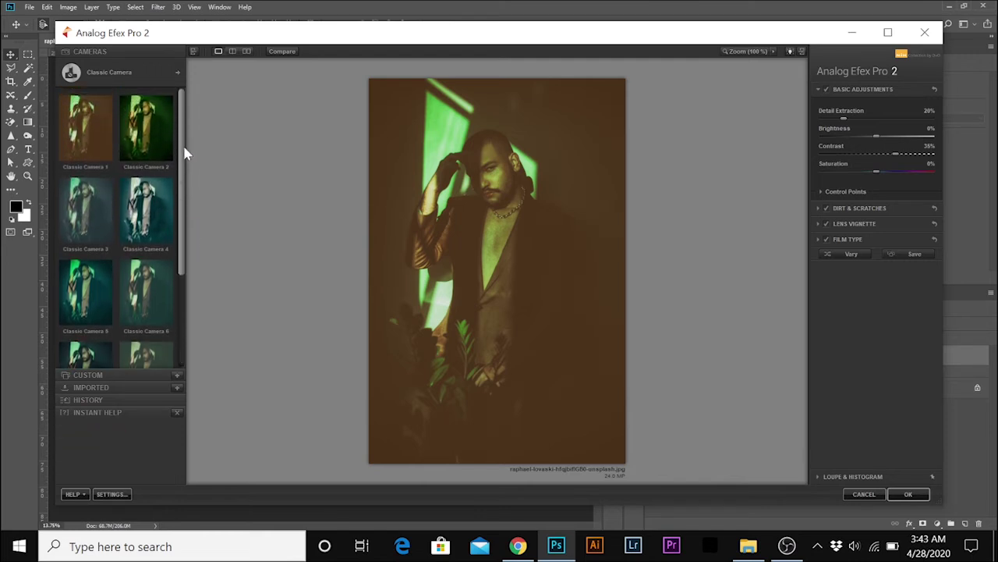
{"action": "left_click", "coordinate": [152, 210]}
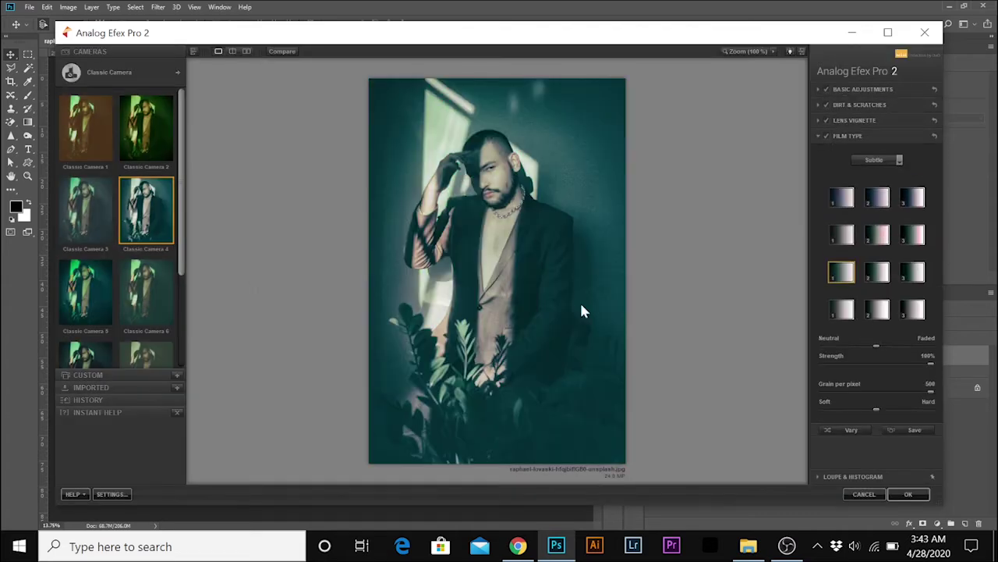
In Basic Adjustments, set Detail Extraction to 37%, Brightness to -18%, Contrast to -8% and Saturation to 3%.
{"action": "left_click", "coordinate": [819, 137]}
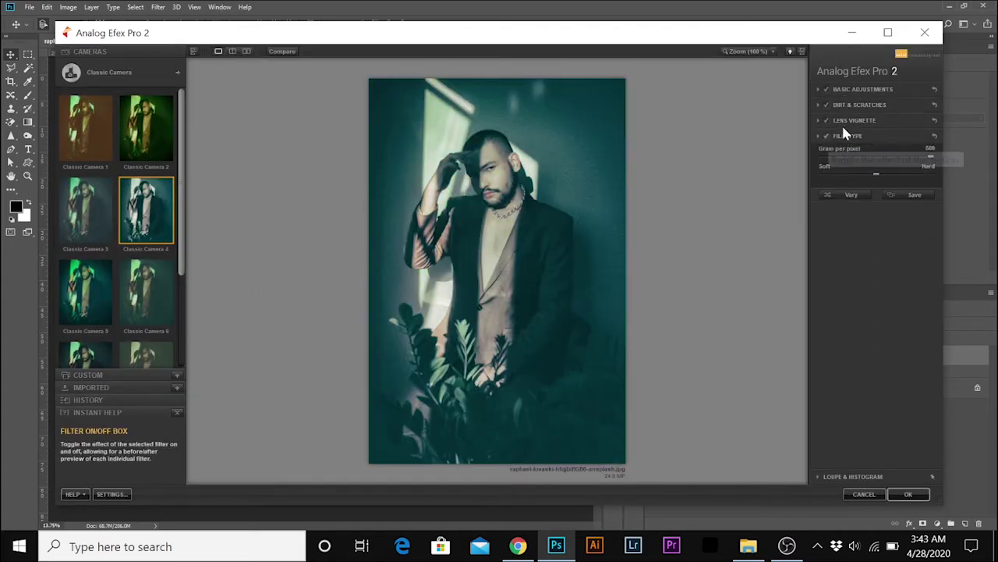
{"action": "left_click", "coordinate": [819, 90]}
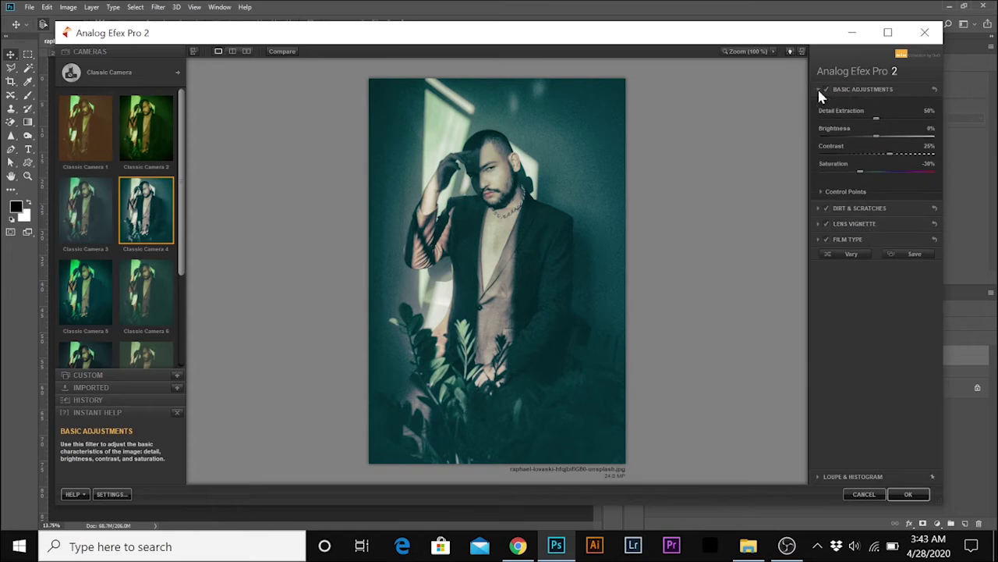
{"action": "left_click_drag", "start_coordinate": [872, 118], "coordinate": [865, 137]}
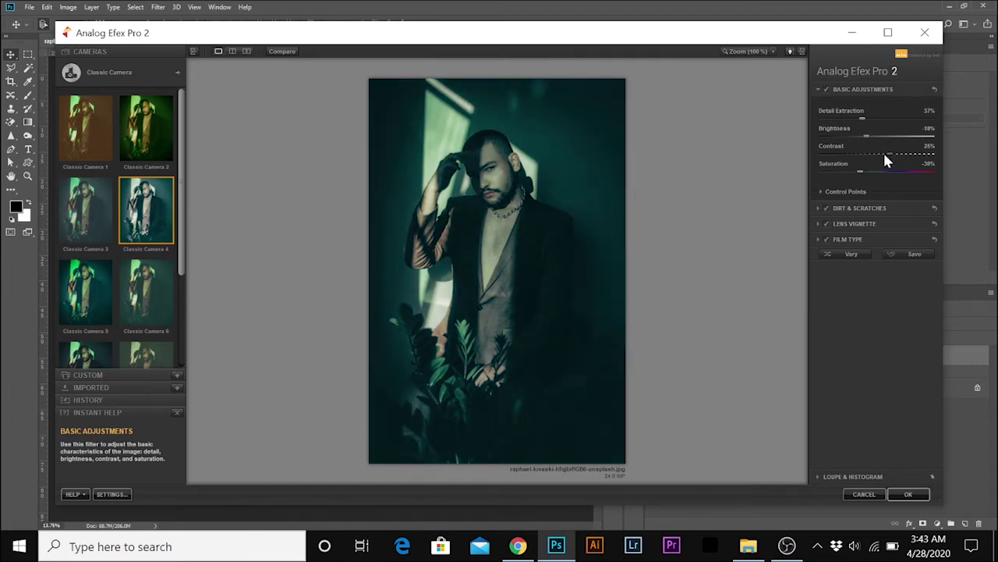
{"action": "left_click_drag", "start_coordinate": [884, 154], "coordinate": [881, 155]}
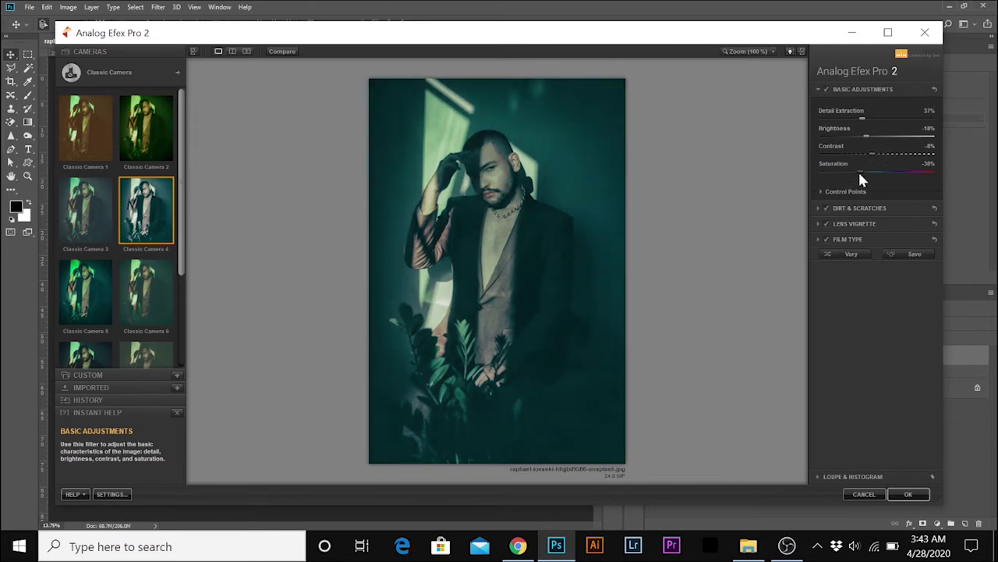
{"action": "left_click_drag", "start_coordinate": [859, 171], "coordinate": [871, 173]}
{"action": "left_click", "coordinate": [818, 89]}
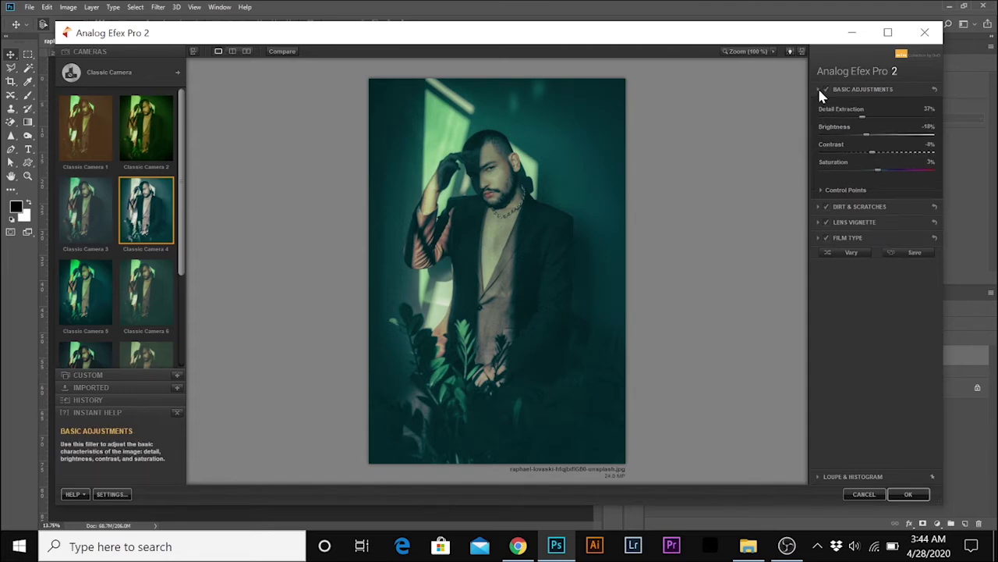
In Dirt & Scratches, choose the middle Dust and Lint texture in the third row and raise its strength moderately.
{"action": "left_click", "coordinate": [817, 106]}
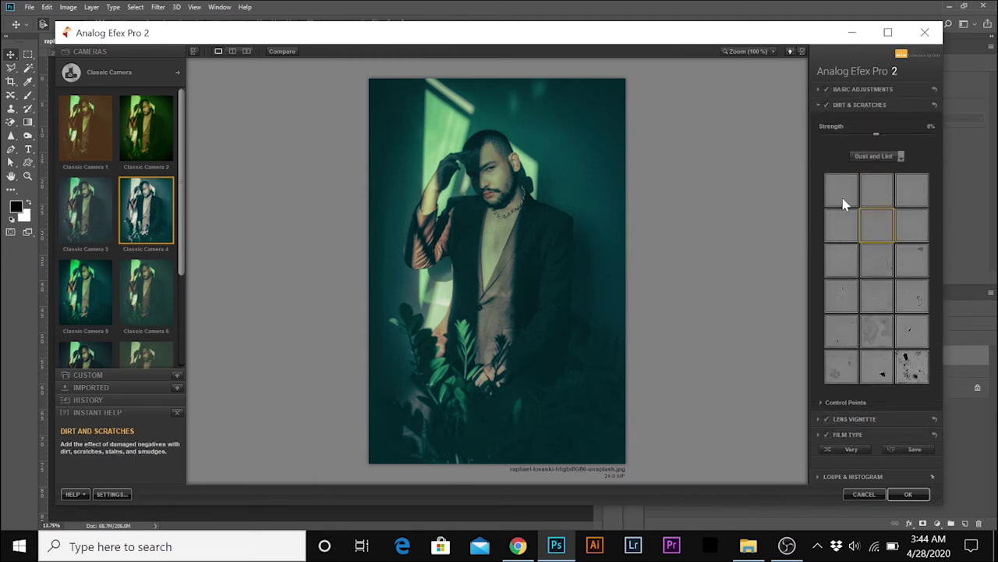
{"action": "left_click", "coordinate": [887, 271]}
{"action": "left_click_drag", "start_coordinate": [875, 133], "coordinate": [895, 138]}
{"action": "left_click", "coordinate": [817, 106]}
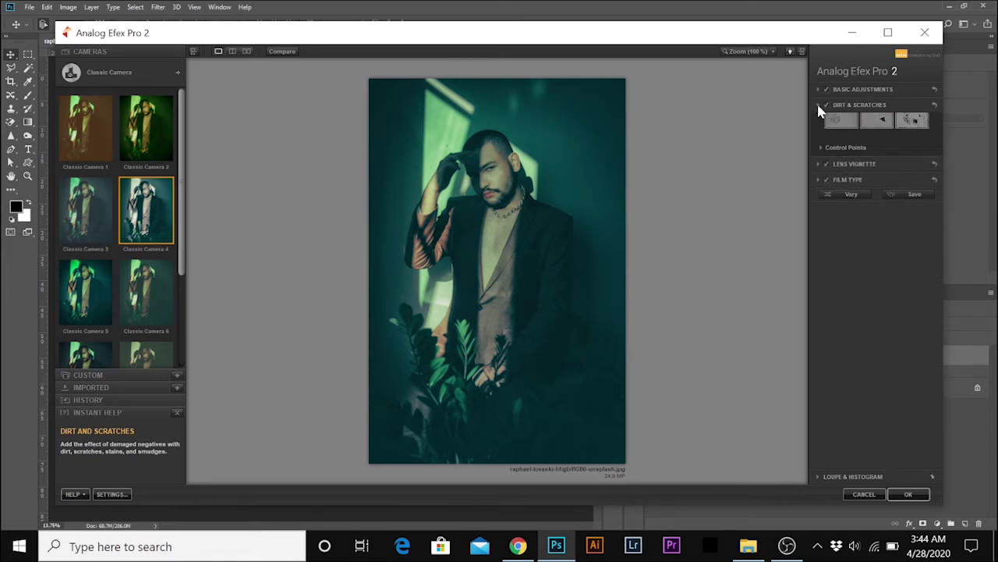
Set the Lens Vignette amount to -20% and size to 45%, with the shape shifted slightly toward Rectangle.
{"action": "left_click", "coordinate": [819, 122]}
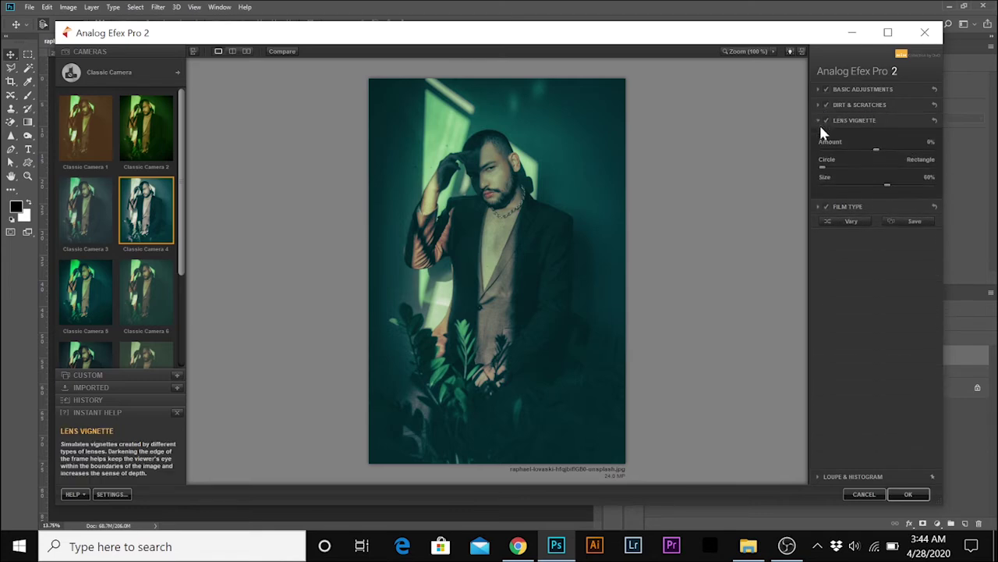
{"action": "mouse_move", "coordinate": [879, 151]}
{"action": "left_click_drag", "start_coordinate": [879, 151], "coordinate": [873, 184]}
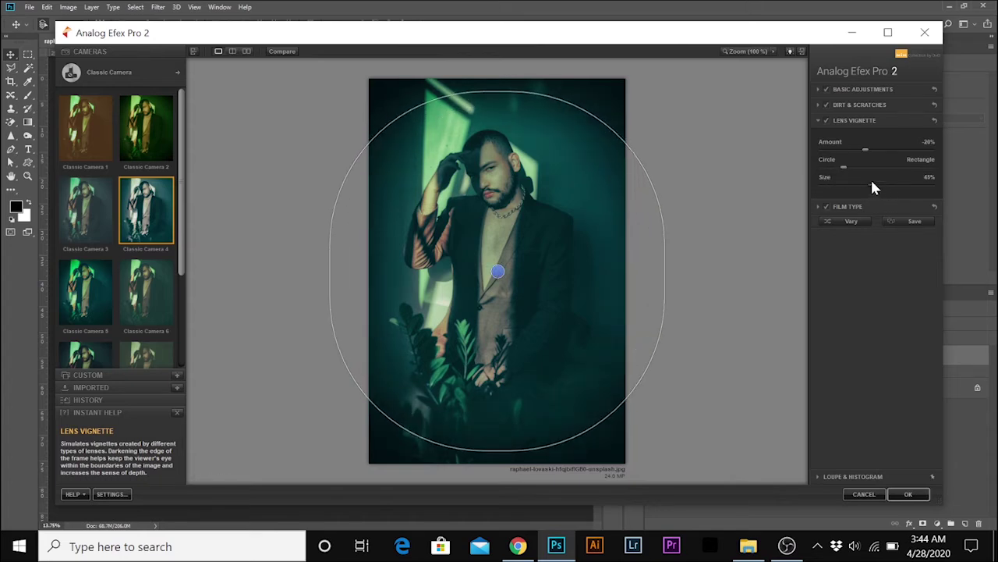
{"action": "left_click", "coordinate": [818, 120]}
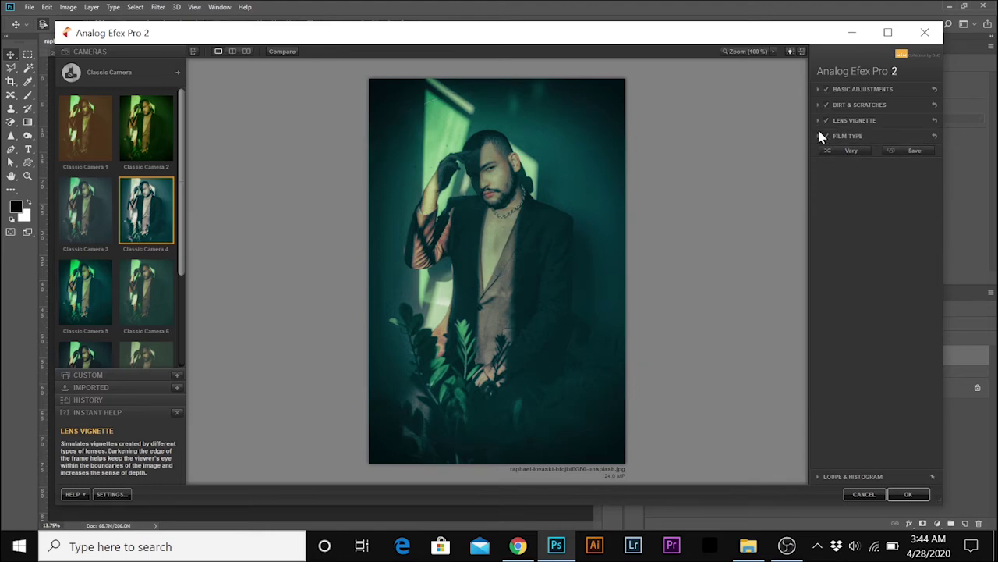
Shift the Film Type slightly toward Faded, reduce its strength, and apply the Analog Efex Pro 2 filter.
{"action": "left_click", "coordinate": [819, 136]}
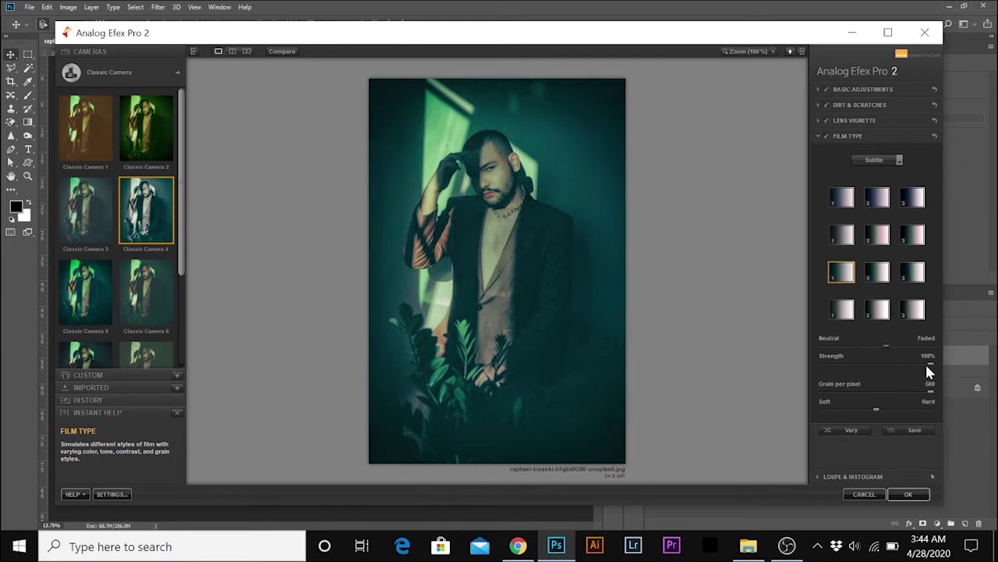
{"action": "left_click_drag", "start_coordinate": [916, 364], "coordinate": [903, 363]}
{"action": "left_click_drag", "start_coordinate": [911, 364], "coordinate": [913, 367]}
{"action": "left_click", "coordinate": [817, 136]}
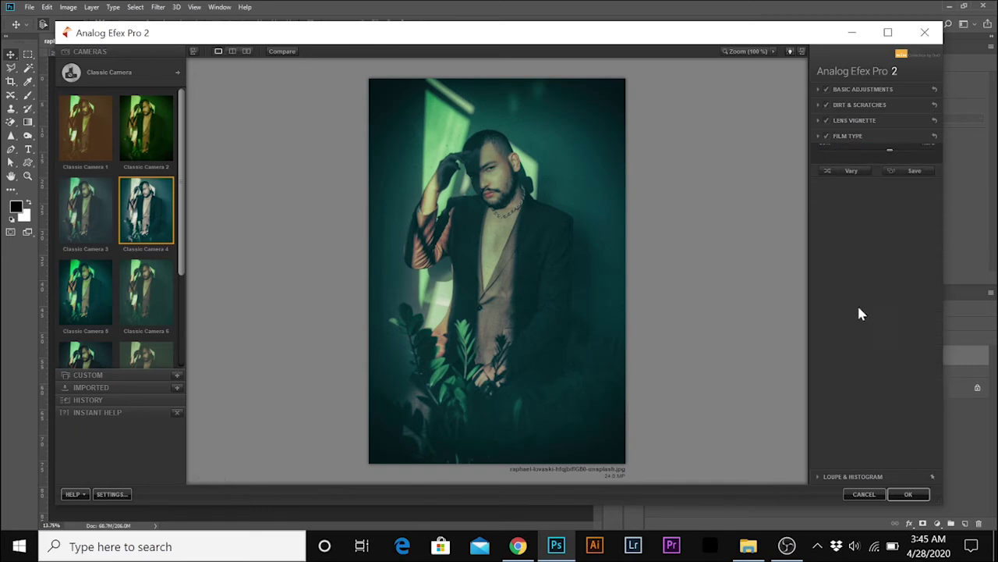
{"action": "left_click", "coordinate": [906, 496]}
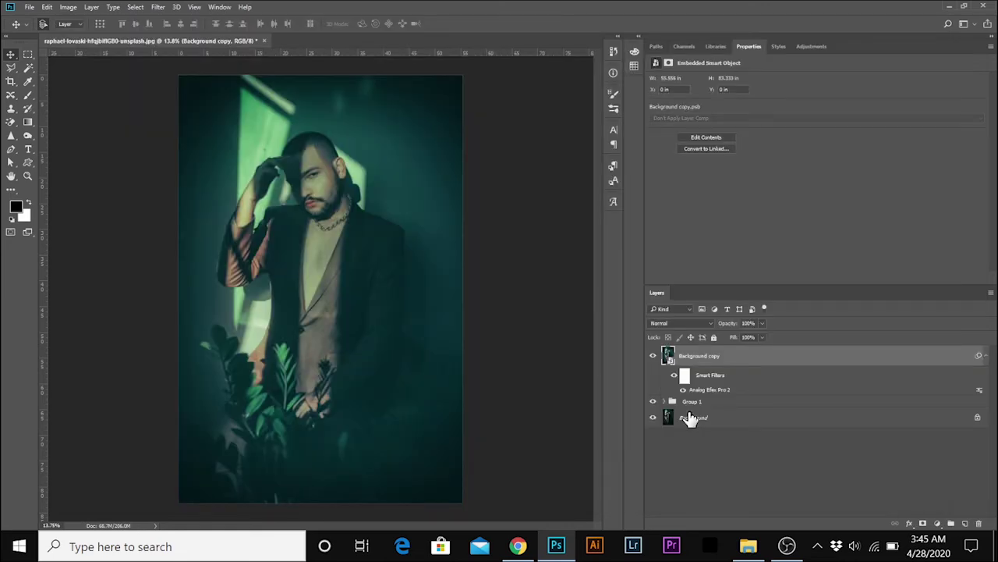
Invert the Background copy's smart filter mask to black and activate the Brush tool.
{"action": "left_click", "coordinate": [685, 376]}
{"action": "key", "text": "ctrl+i"}
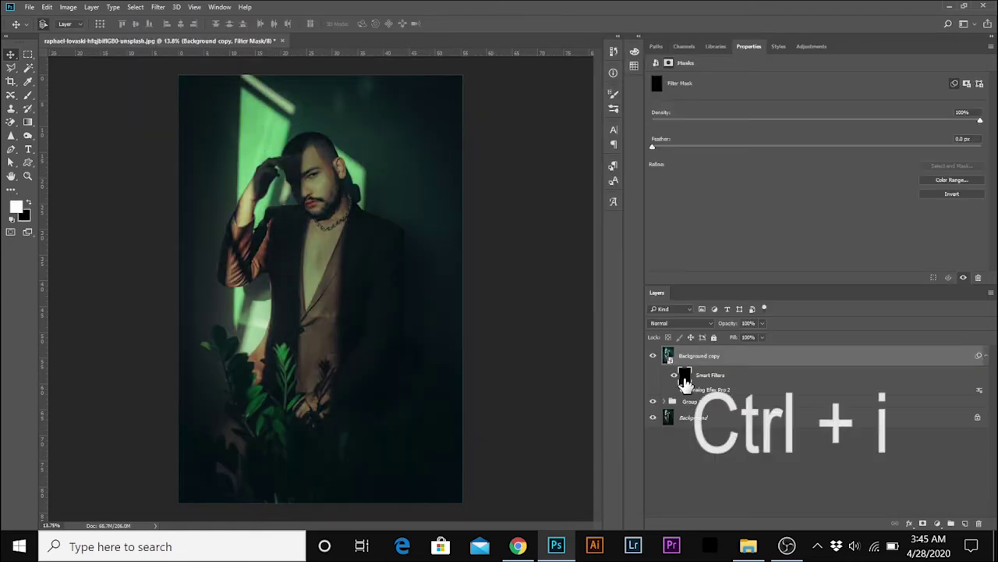
{"action": "left_click", "coordinate": [28, 94]}
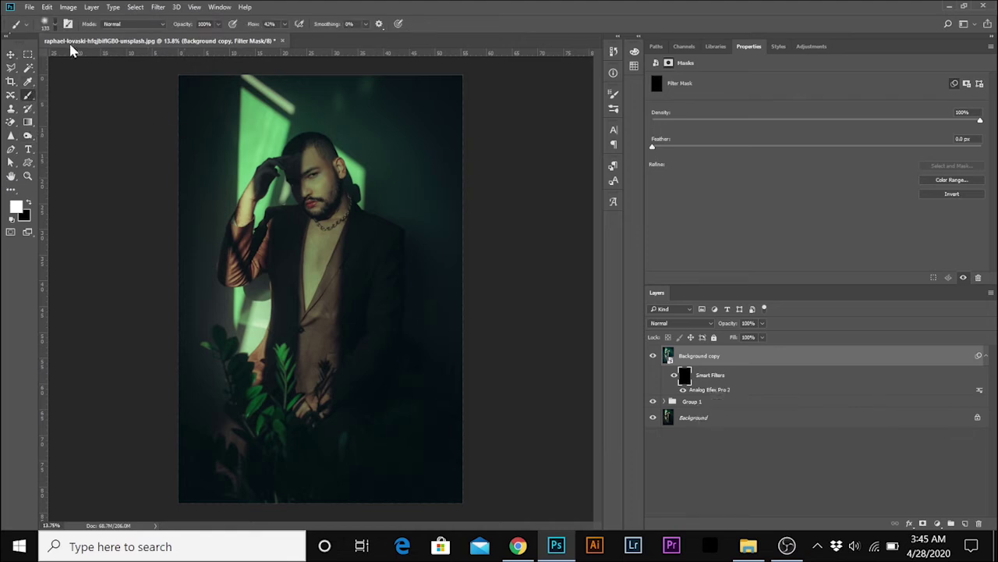
Set the brush size to 401 px and the flow to 100%.
{"action": "left_click", "coordinate": [47, 24]}
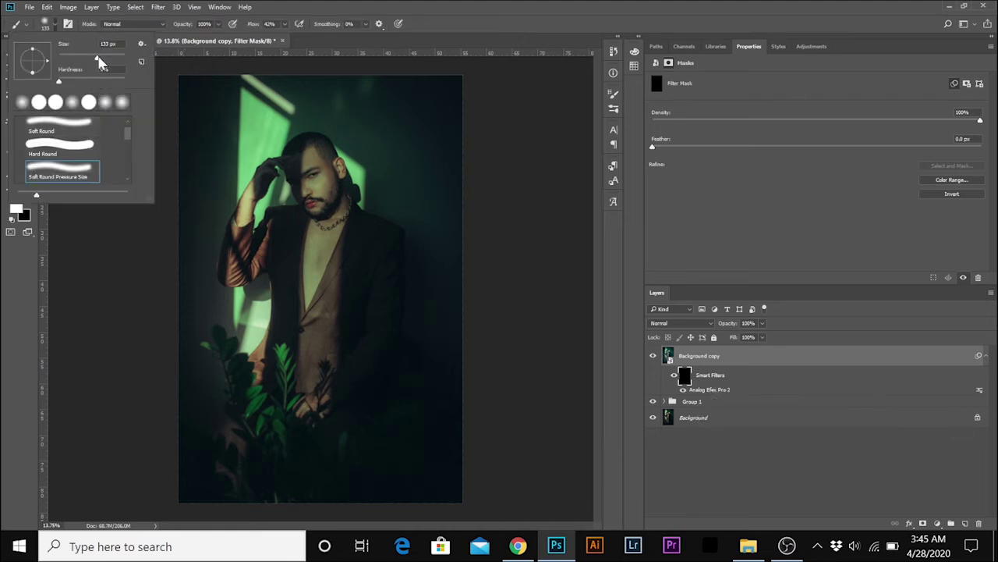
{"action": "left_click_drag", "start_coordinate": [98, 59], "coordinate": [112, 64]}
{"action": "left_click_drag", "start_coordinate": [109, 58], "coordinate": [115, 58]}
{"action": "left_click", "coordinate": [56, 28]}
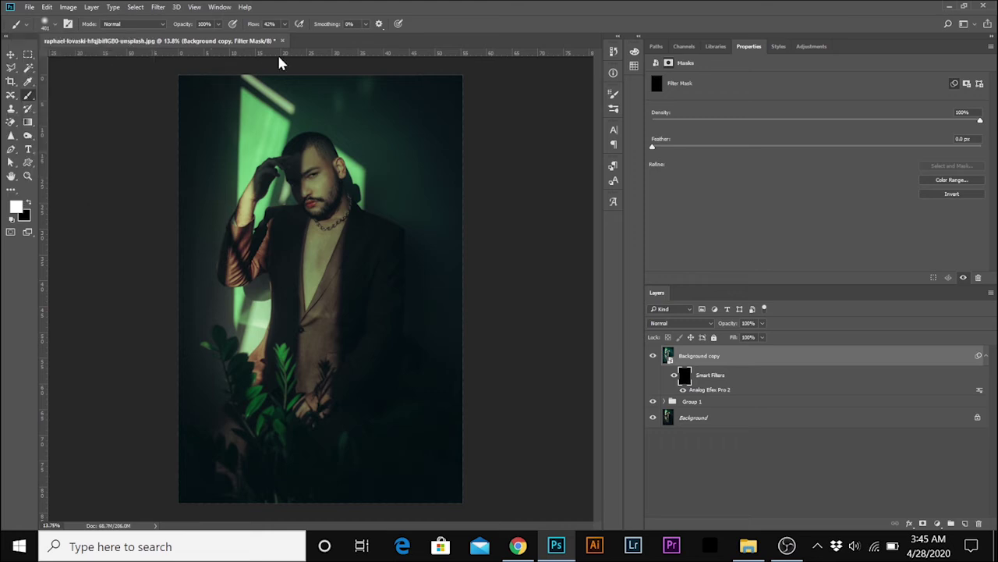
{"action": "left_click", "coordinate": [285, 24]}
{"action": "left_click_drag", "start_coordinate": [285, 41], "coordinate": [311, 37]}
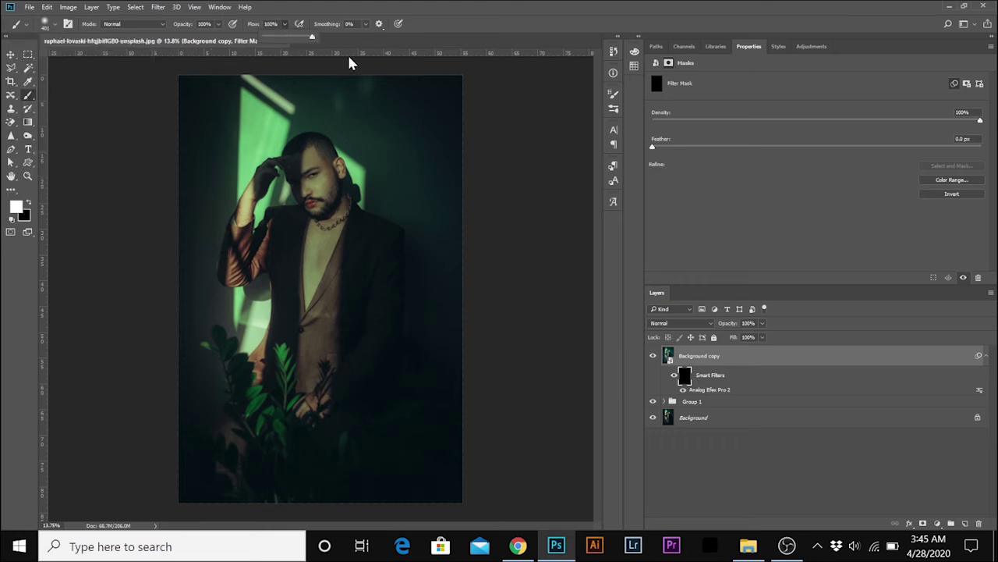
{"action": "left_click", "coordinate": [285, 24]}
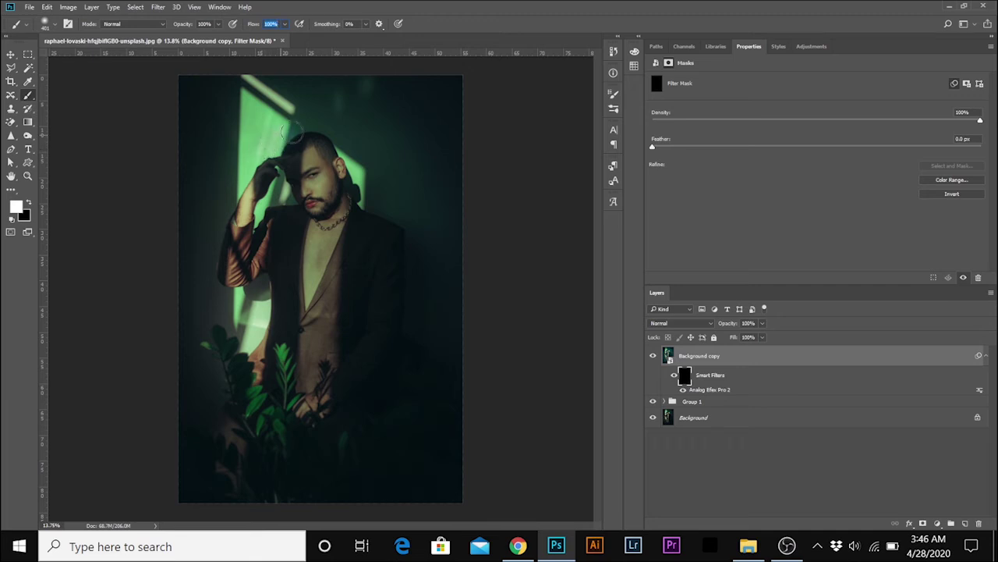
Paint white on the smart filter mask over the wall around the man, the lower background and plants, and into his jacket.
{"action": "mouse_move", "coordinate": [324, 125]}
{"action": "left_mouse_down"}
{"action": "mouse_move", "coordinate": [364, 165]}
{"action": "mouse_move", "coordinate": [343, 146]}
{"action": "mouse_move", "coordinate": [450, 414]}
{"action": "left_mouse_up"}
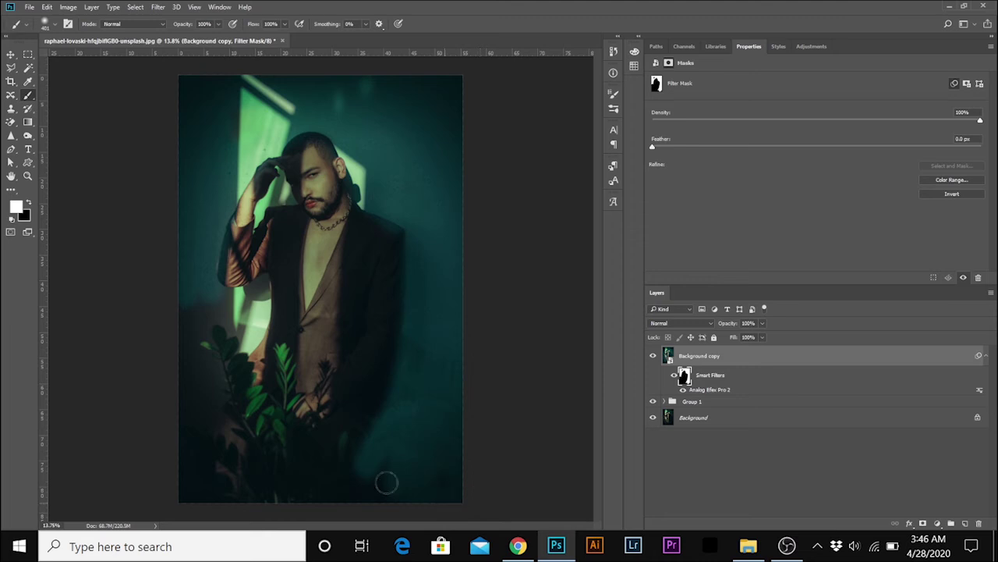
{"action": "left_click_drag", "start_coordinate": [386, 482], "coordinate": [355, 488]}
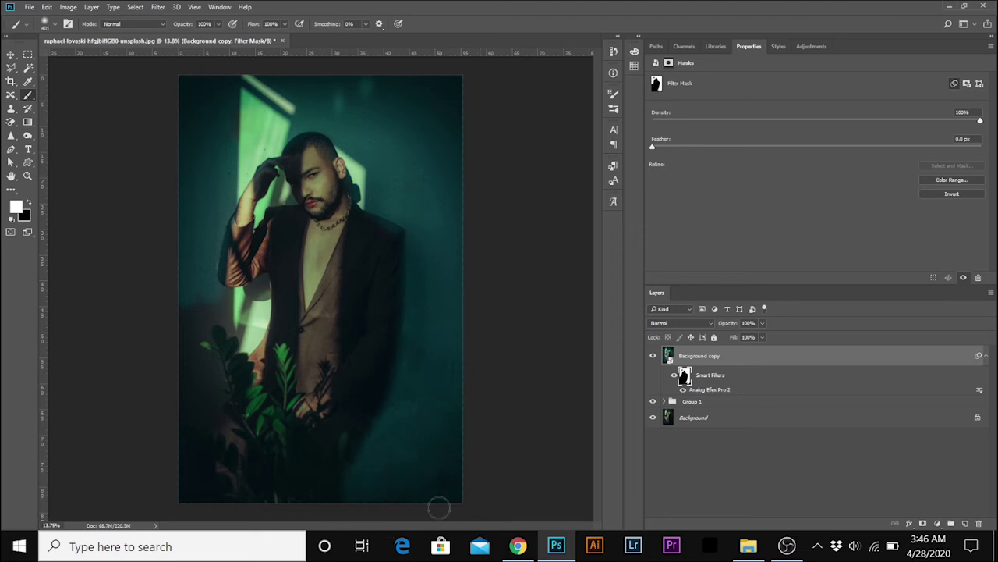
{"action": "mouse_move", "coordinate": [195, 278]}
{"action": "left_mouse_down"}
{"action": "mouse_move", "coordinate": [178, 506]}
{"action": "mouse_move", "coordinate": [217, 410]}
{"action": "mouse_move", "coordinate": [238, 488]}
{"action": "mouse_move", "coordinate": [209, 375]}
{"action": "mouse_move", "coordinate": [188, 485]}
{"action": "mouse_move", "coordinate": [202, 353]}
{"action": "mouse_move", "coordinate": [208, 410]}
{"action": "mouse_move", "coordinate": [260, 279]}
{"action": "mouse_move", "coordinate": [235, 363]}
{"action": "mouse_move", "coordinate": [260, 317]}
{"action": "mouse_move", "coordinate": [268, 330]}
{"action": "mouse_move", "coordinate": [234, 392]}
{"action": "mouse_move", "coordinate": [269, 359]}
{"action": "mouse_move", "coordinate": [277, 491]}
{"action": "mouse_move", "coordinate": [331, 484]}
{"action": "mouse_move", "coordinate": [309, 473]}
{"action": "mouse_move", "coordinate": [378, 222]}
{"action": "mouse_move", "coordinate": [345, 281]}
{"action": "mouse_move", "coordinate": [348, 432]}
{"action": "mouse_move", "coordinate": [369, 273]}
{"action": "left_mouse_up"}
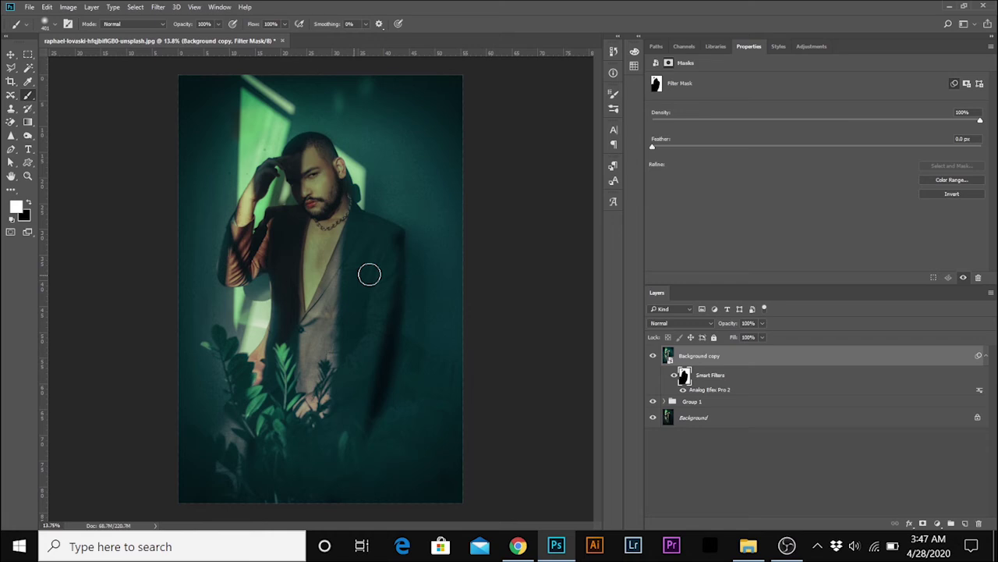
Paint white on the filter mask over the rest of the jacket, the waist area, the shoulder and the raised sleeve.
{"action": "left_click_drag", "start_coordinate": [369, 274], "coordinate": [341, 397]}
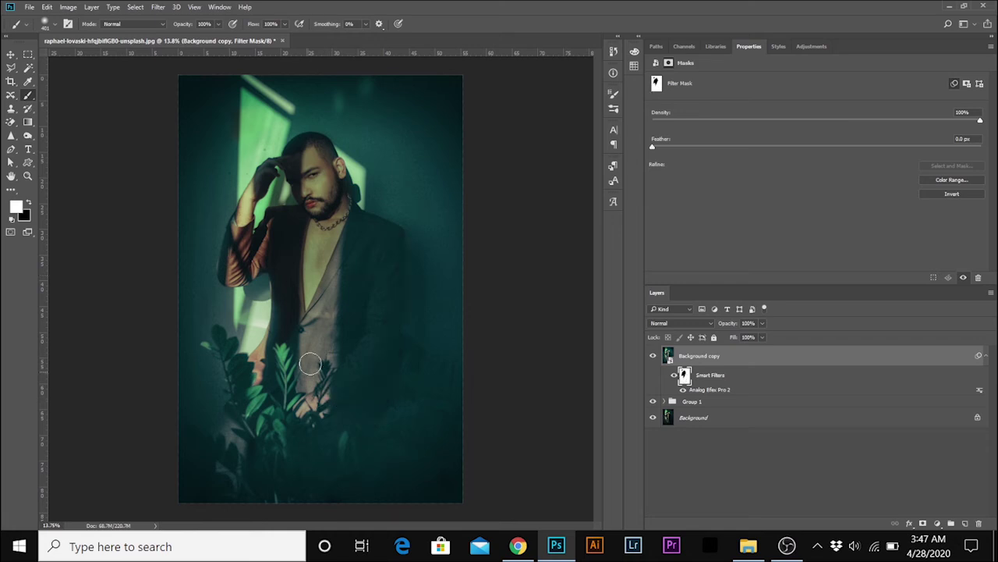
{"action": "mouse_move", "coordinate": [309, 364]}
{"action": "left_mouse_down"}
{"action": "mouse_move", "coordinate": [290, 245]}
{"action": "mouse_move", "coordinate": [296, 225]}
{"action": "left_mouse_up"}
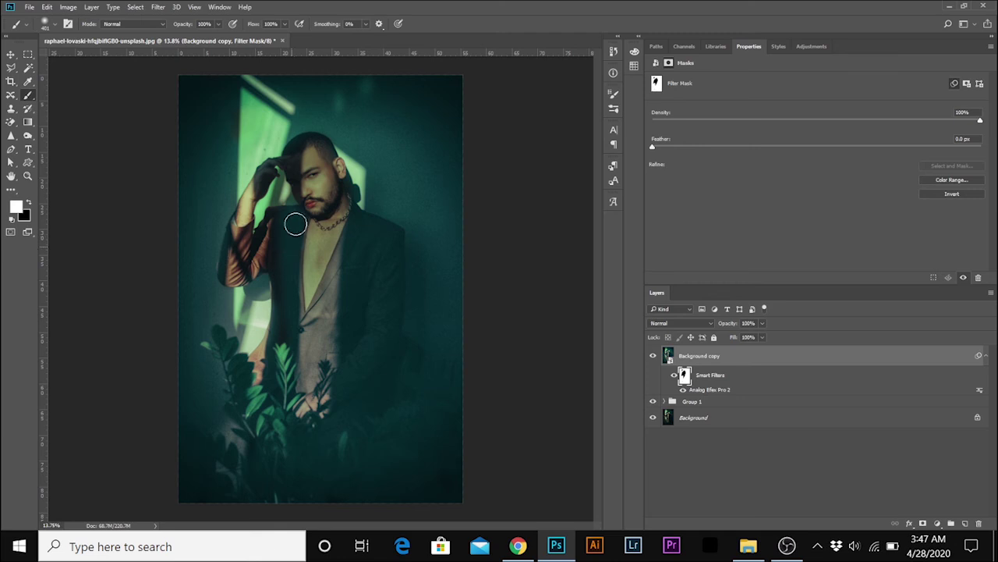
{"action": "left_click_drag", "start_coordinate": [296, 225], "coordinate": [231, 231]}
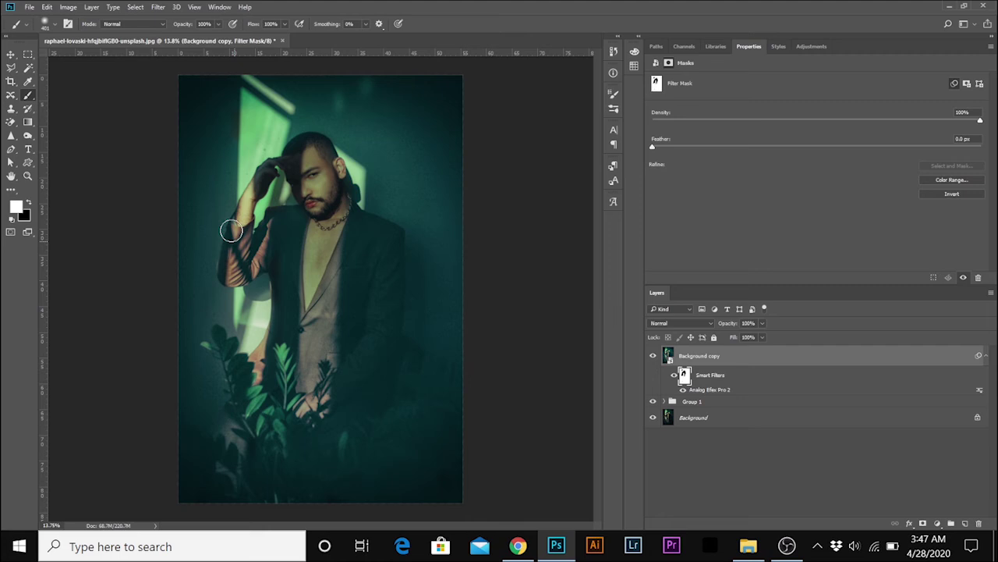
{"action": "left_click_drag", "start_coordinate": [230, 231], "coordinate": [267, 186]}
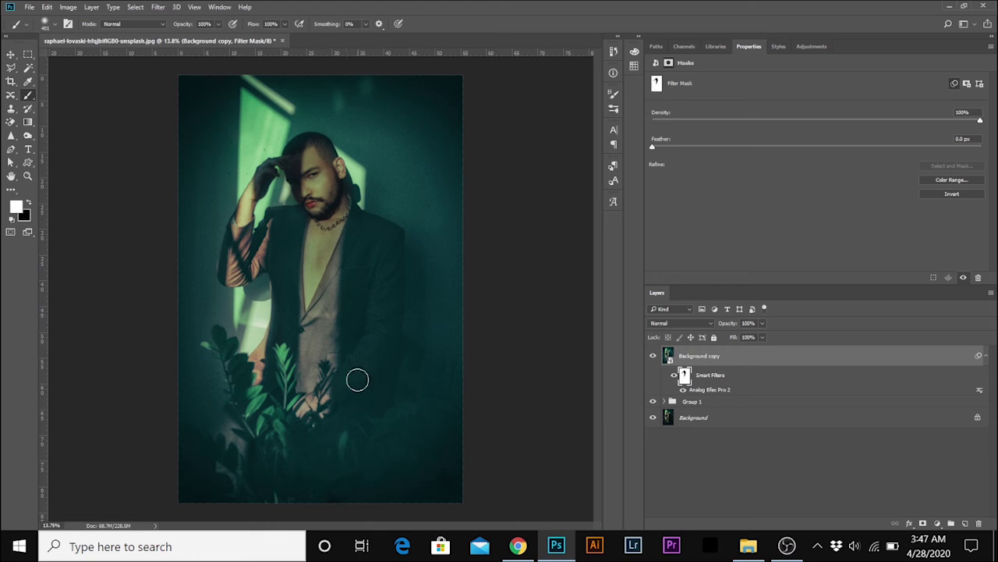
Paint black on the filter mask over the raised forearm, the lowered hand and the chest, then restore white as the foreground color.
{"action": "left_click", "coordinate": [30, 206]}
{"action": "mouse_move", "coordinate": [244, 205]}
{"action": "left_mouse_down"}
{"action": "mouse_move", "coordinate": [266, 173]}
{"action": "mouse_move", "coordinate": [238, 208]}
{"action": "mouse_move", "coordinate": [245, 229]}
{"action": "left_mouse_up"}
{"action": "left_click_drag", "start_coordinate": [298, 418], "coordinate": [301, 407]}
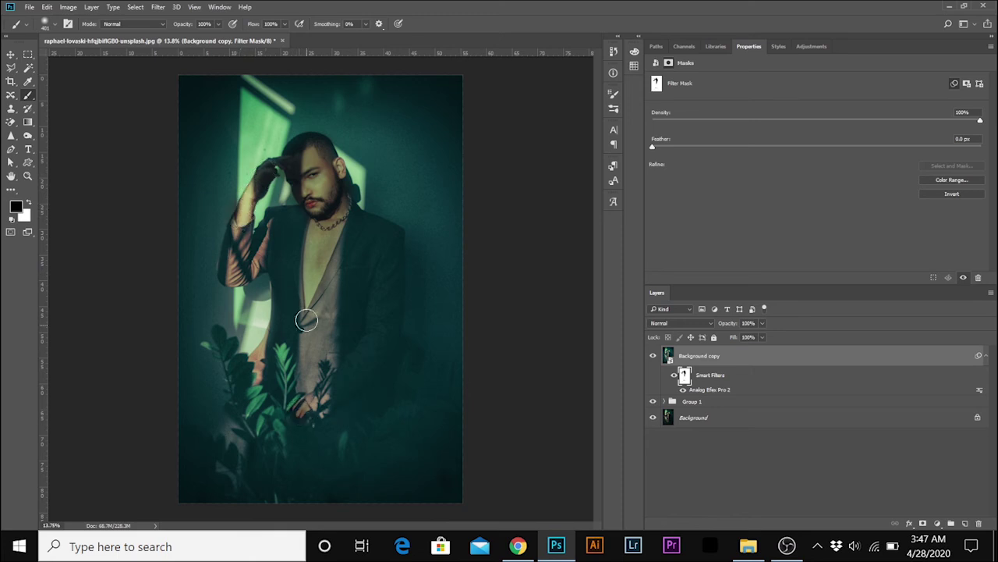
{"action": "mouse_move", "coordinate": [306, 320]}
{"action": "left_mouse_down"}
{"action": "mouse_move", "coordinate": [310, 268]}
{"action": "mouse_move", "coordinate": [320, 315]}
{"action": "mouse_move", "coordinate": [318, 256]}
{"action": "left_mouse_up"}
{"action": "key", "text": "x"}
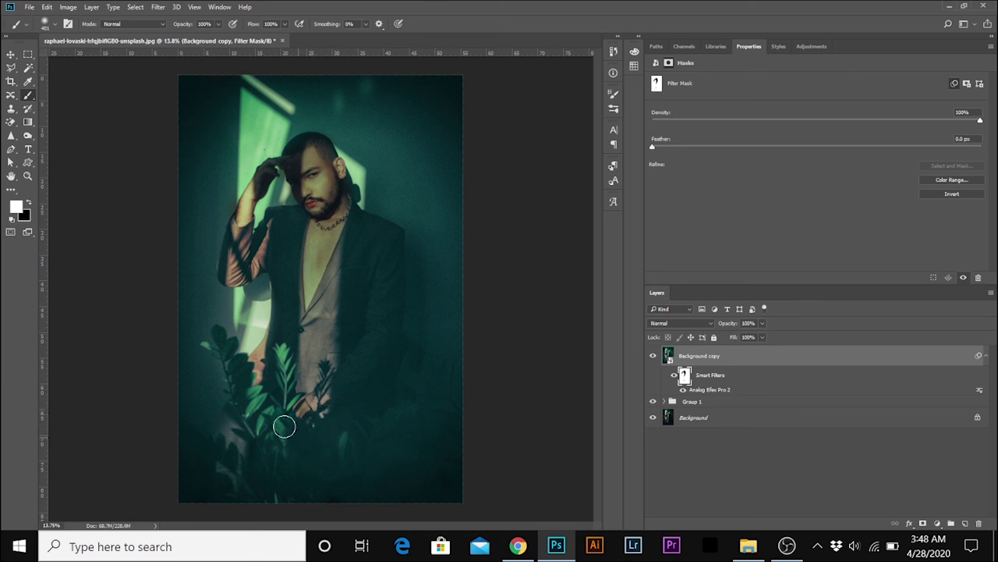
Compare the portrait with the Background copy layer hidden and shown, and switch from the filter mask to the composite channel.
{"action": "left_click", "coordinate": [654, 357]}
{"action": "left_click", "coordinate": [653, 356]}
{"action": "key", "text": "ctrl+2"}
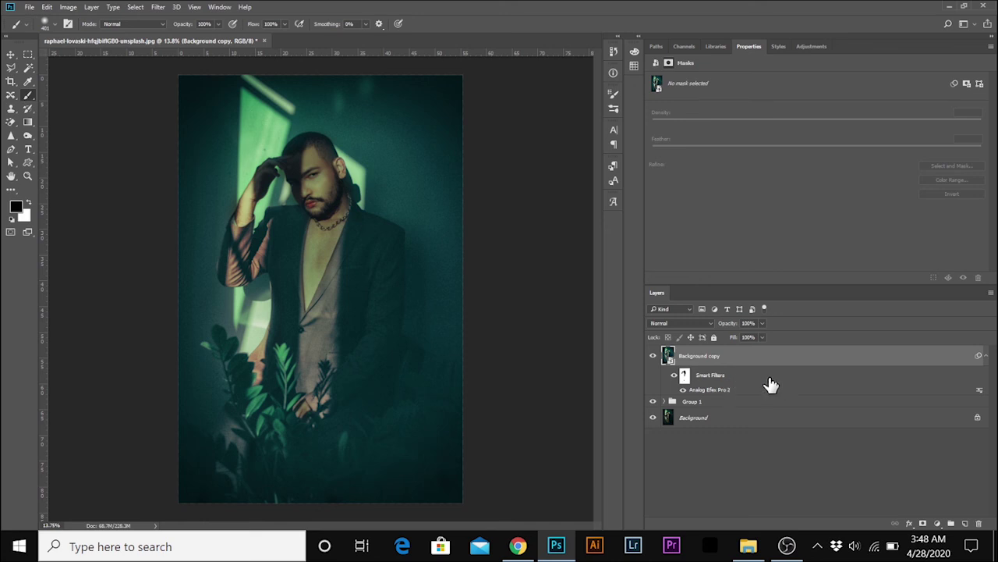
Place the Background copy in a new collapsed group and combine it with Group 1 inside a parent group.
{"action": "left_click", "coordinate": [951, 524]}
{"action": "double_click", "coordinate": [702, 365]}
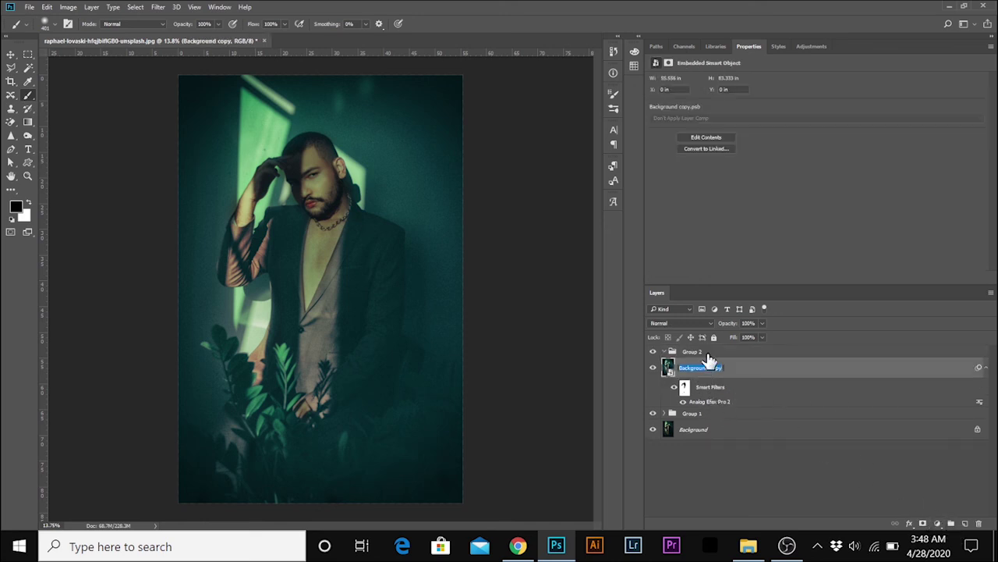
{"action": "left_click_drag", "start_coordinate": [735, 374], "coordinate": [731, 355]}
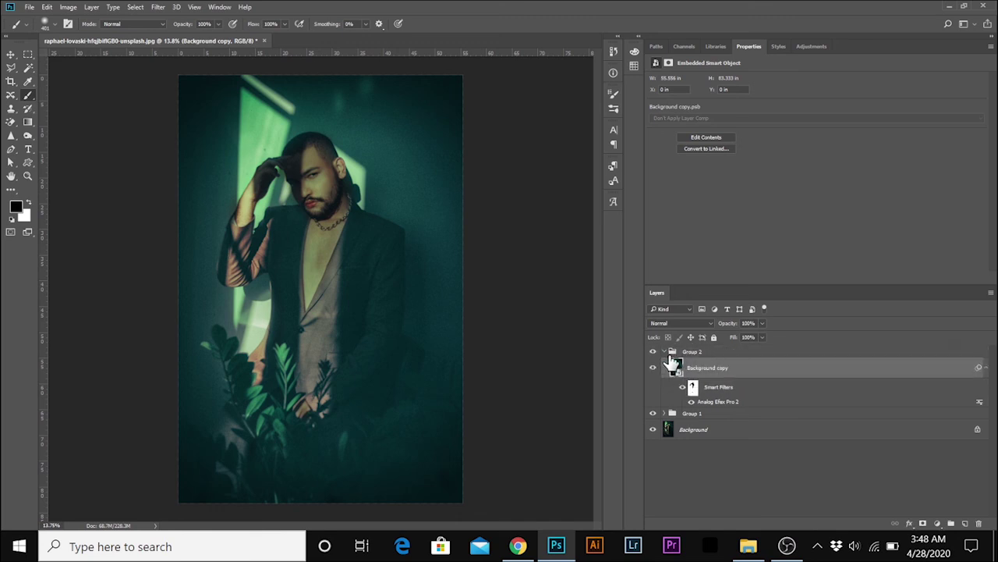
{"action": "left_click", "coordinate": [664, 352]}
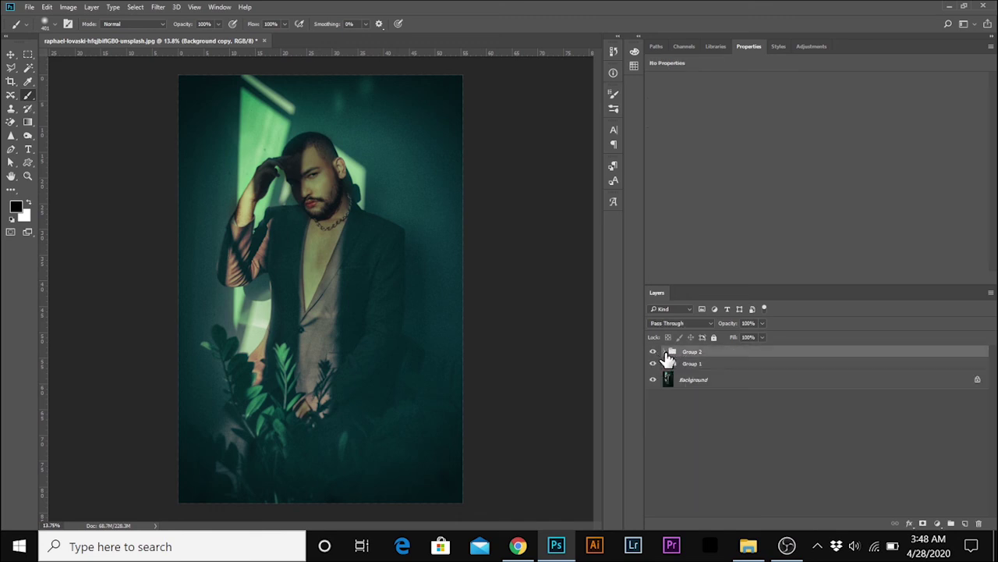
{"action": "left_click", "coordinate": [713, 364], "text": "shift"}
{"action": "left_click_drag", "start_coordinate": [961, 526], "coordinate": [952, 523]}
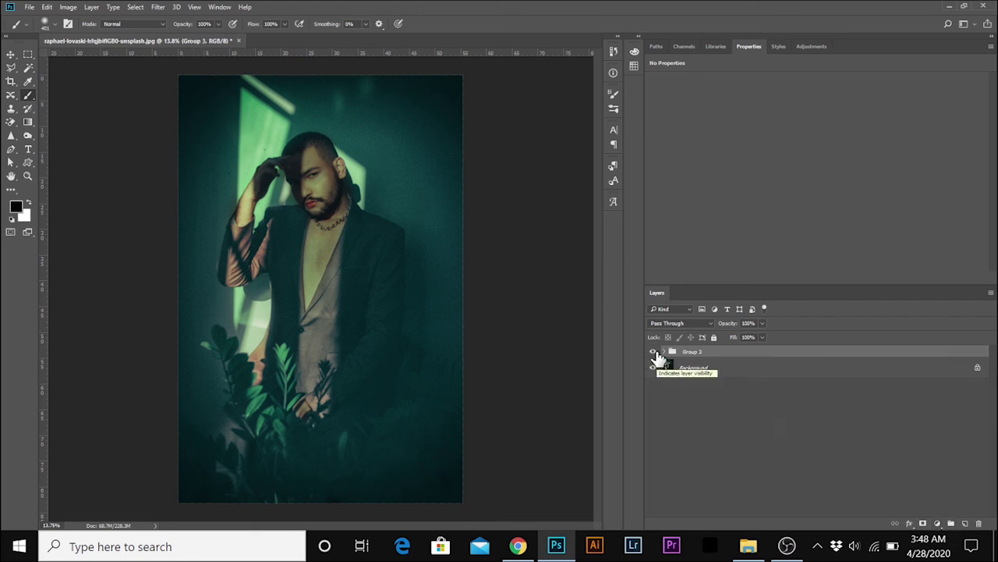
Compare the portrait before and after the retouch by hiding and showing the parent group twice.
{"action": "left_click", "coordinate": [654, 352]}
{"action": "left_click", "coordinate": [654, 352]}
{"action": "left_click", "coordinate": [654, 352]}
{"action": "left_click", "coordinate": [654, 352]}
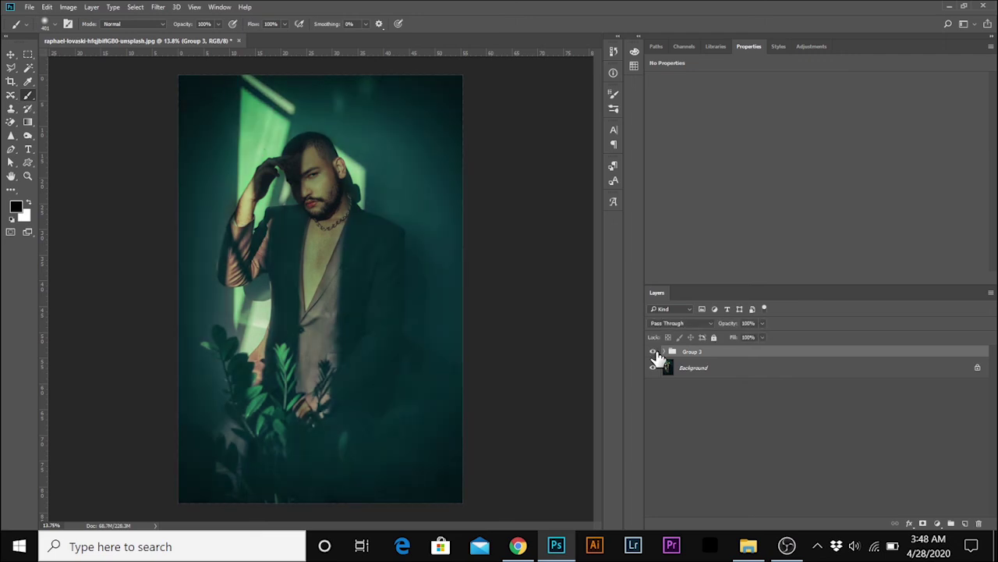